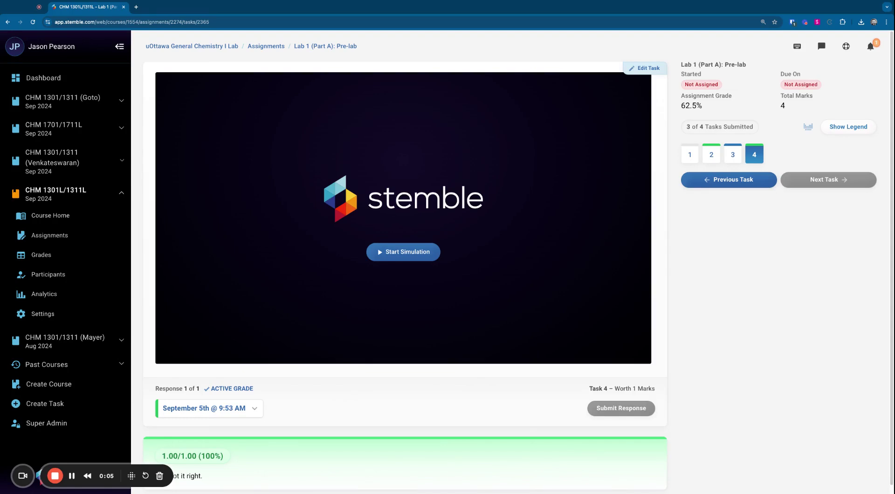
Start the virtual lab simulation and let the CompOfAlloy bench load to its tare step
left_click(402, 253)
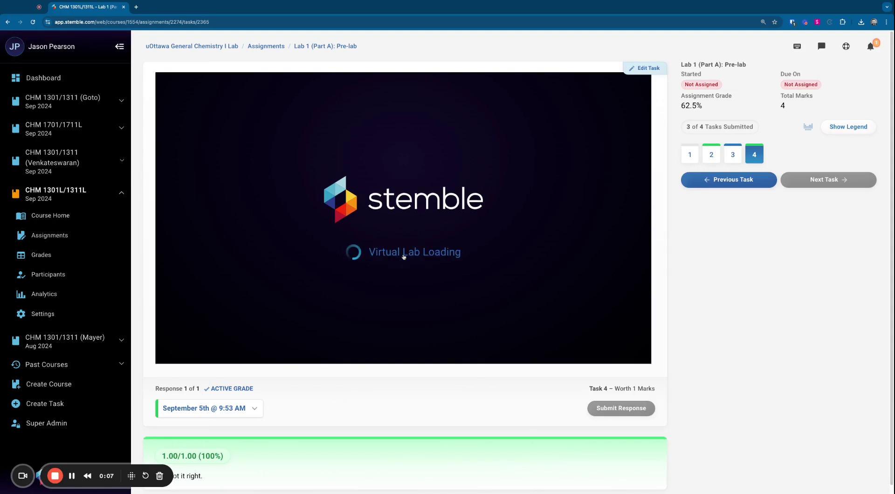
scroll(481, 241, "down", 1)
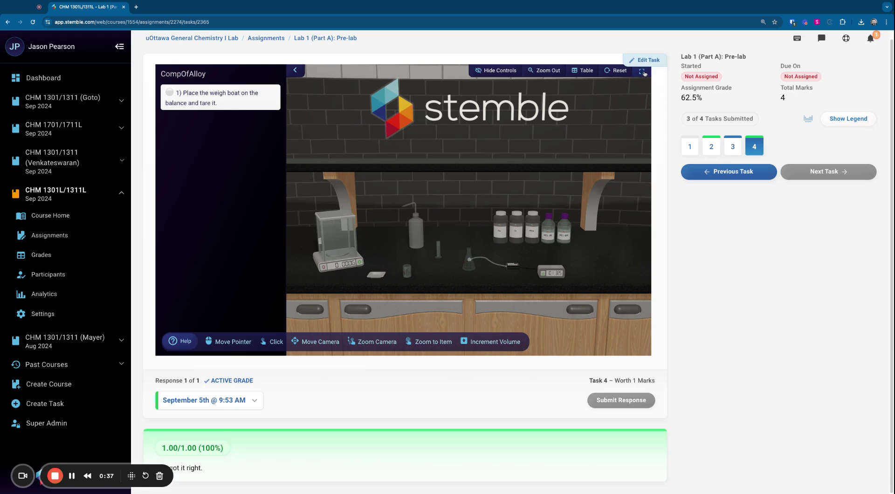
Put the lab bench in fullscreen and look around toward the bottles and flask
left_click(642, 71)
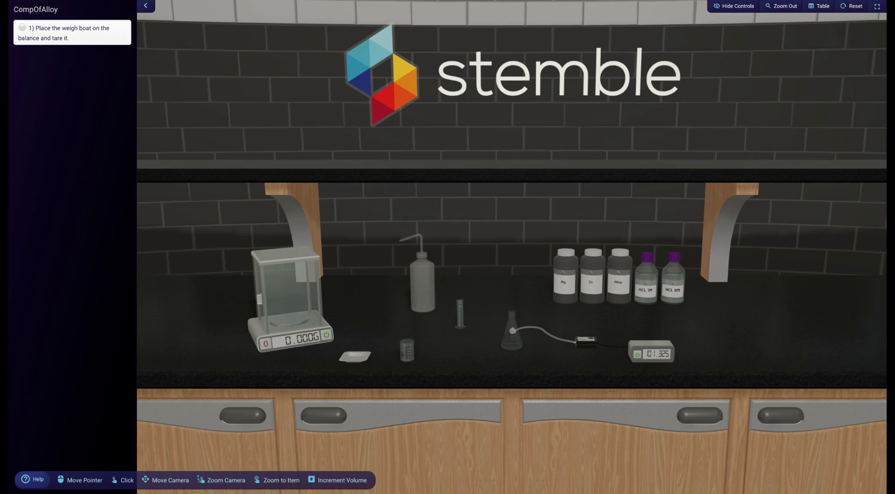
scroll(502, 215, "up", 5)
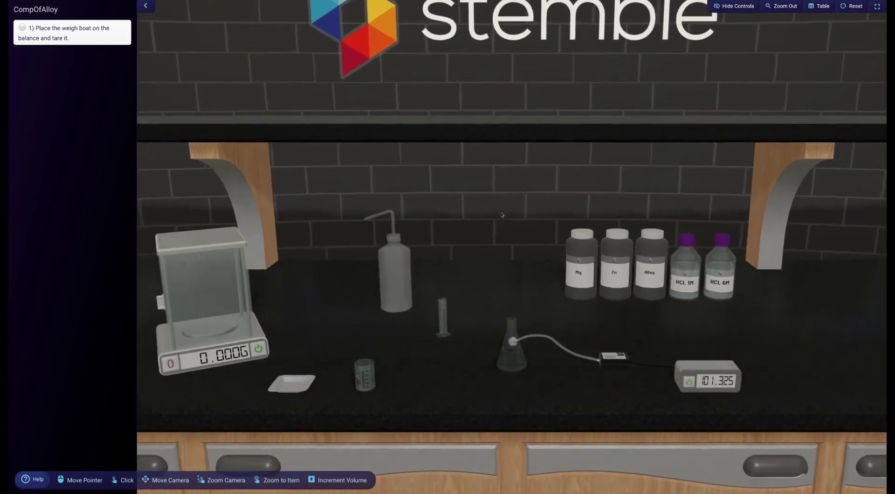
scroll(512, 336, "up", 5)
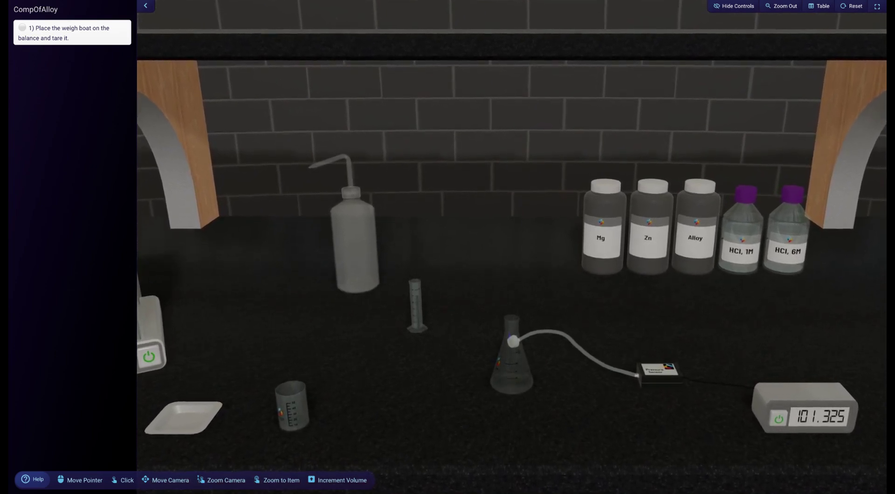
scroll(513, 335, "up", 3)
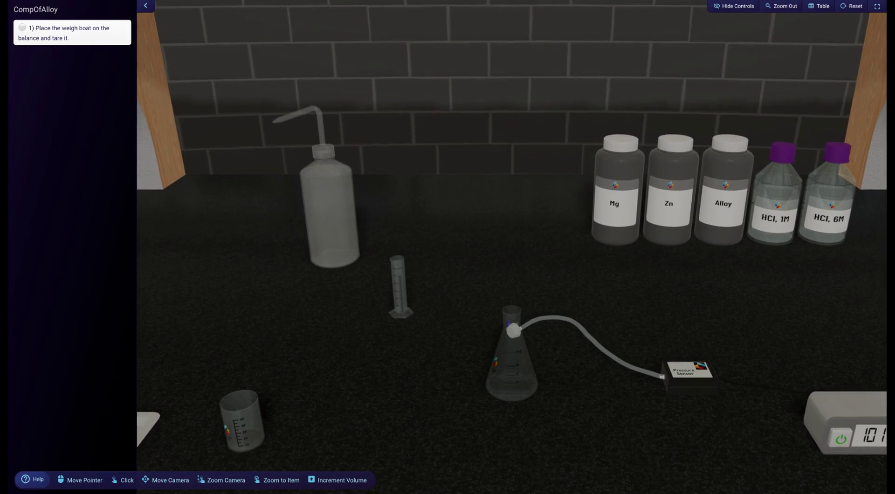
scroll(513, 279, "down", 3)
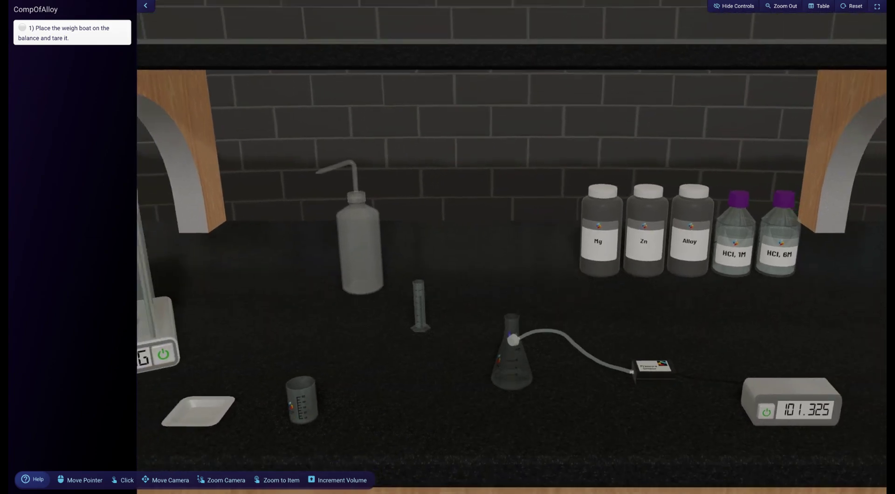
scroll(384, 214, "down", 5)
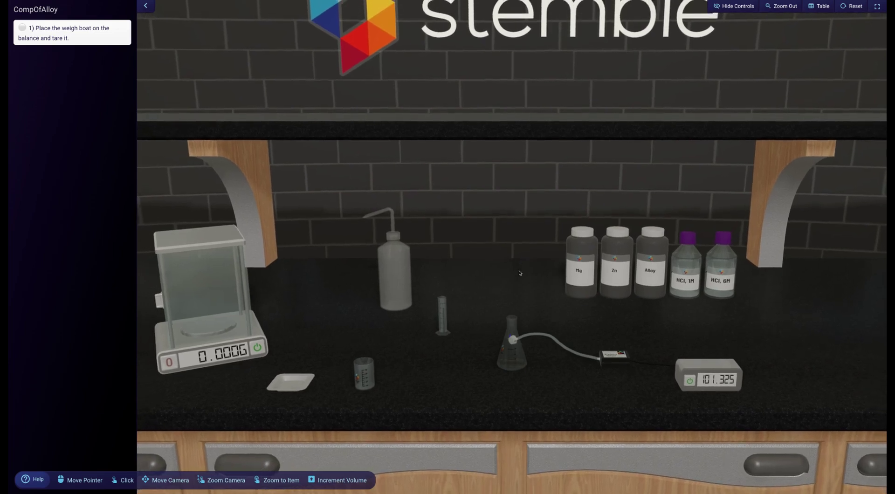
scroll(520, 274, "down", 2)
left_click_drag(520, 274, 269, 223)
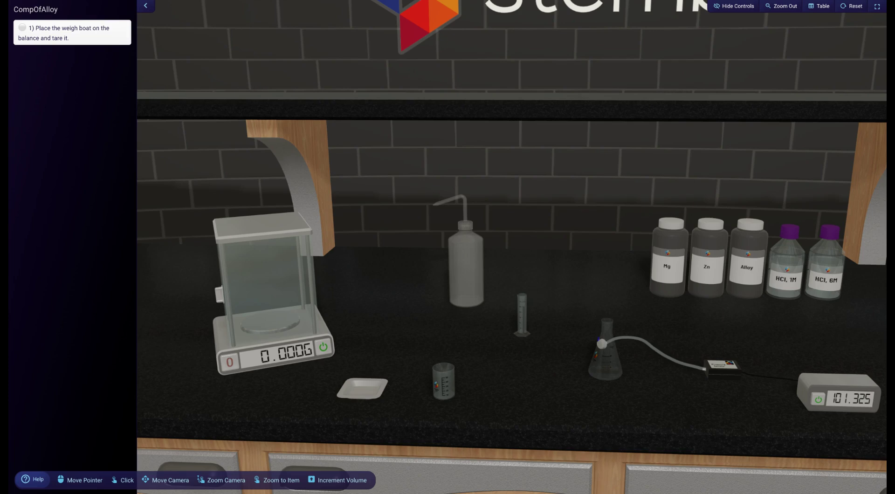
Place the weigh boat on the balance pan and tare it to 0.000 g
left_click(370, 386)
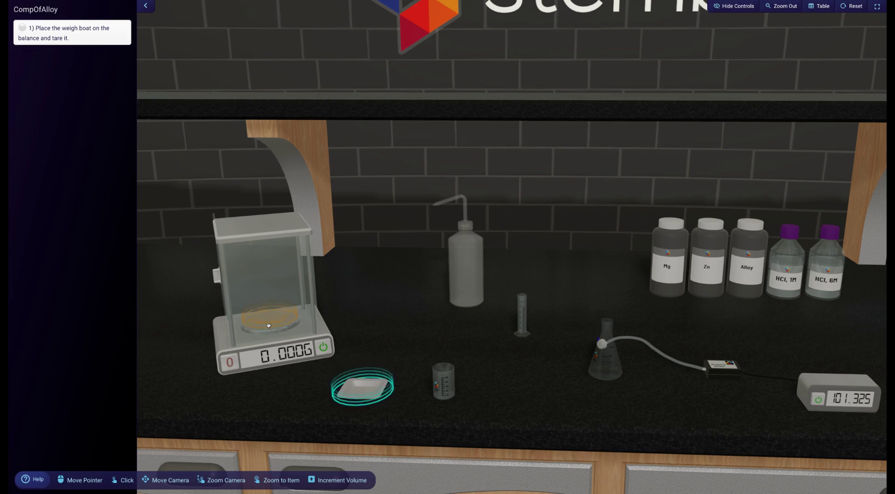
left_click(268, 324)
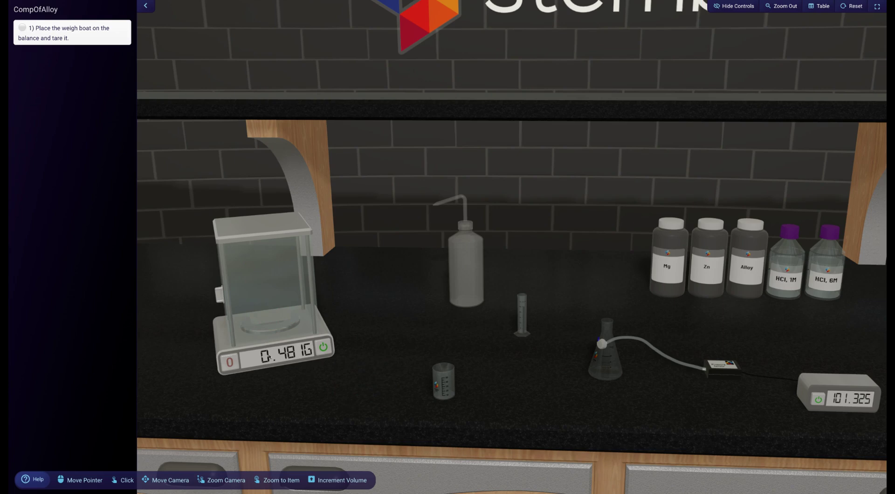
left_click(231, 363)
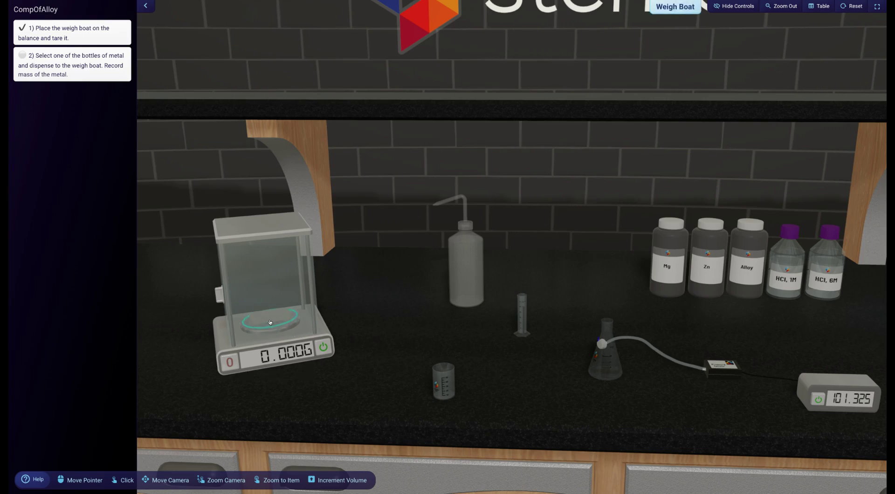
Dispense Mg from its bottle onto the weigh boat until the balance reads 0.021 g
mouse_move(288, 329)
left_mouse_down()
mouse_move(372, 379)
mouse_move(275, 315)
left_mouse_up()
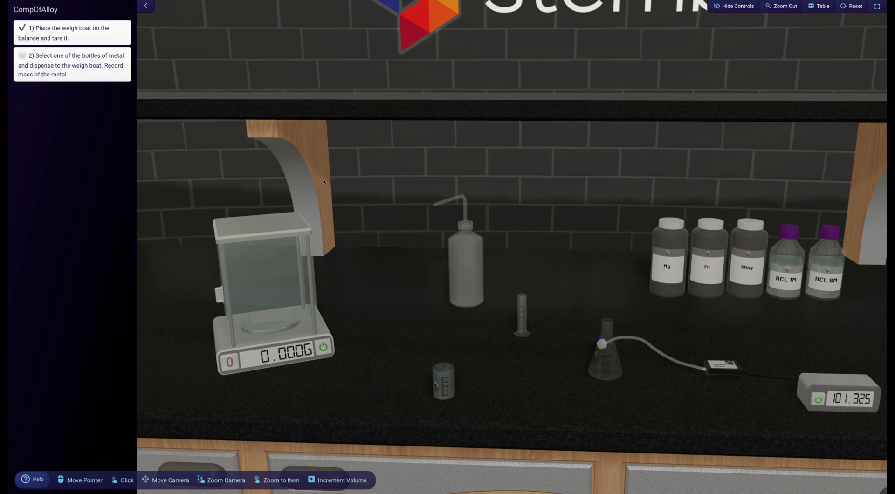
left_click(669, 275)
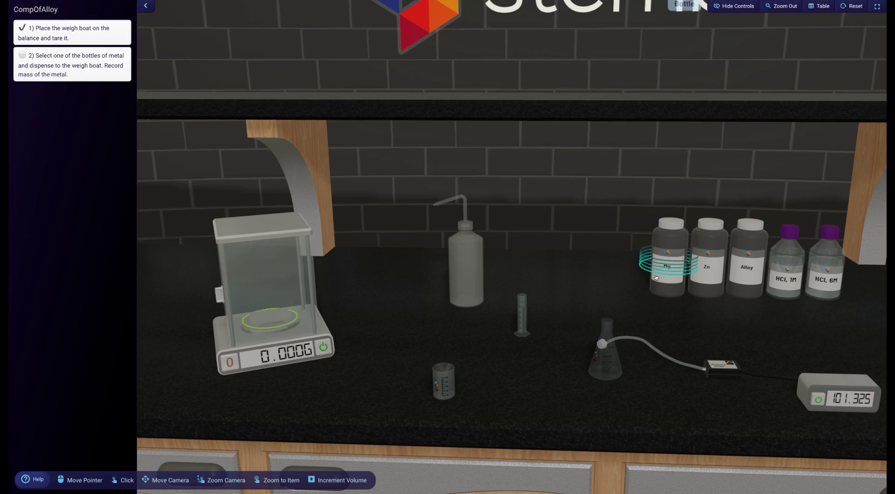
left_click(634, 278)
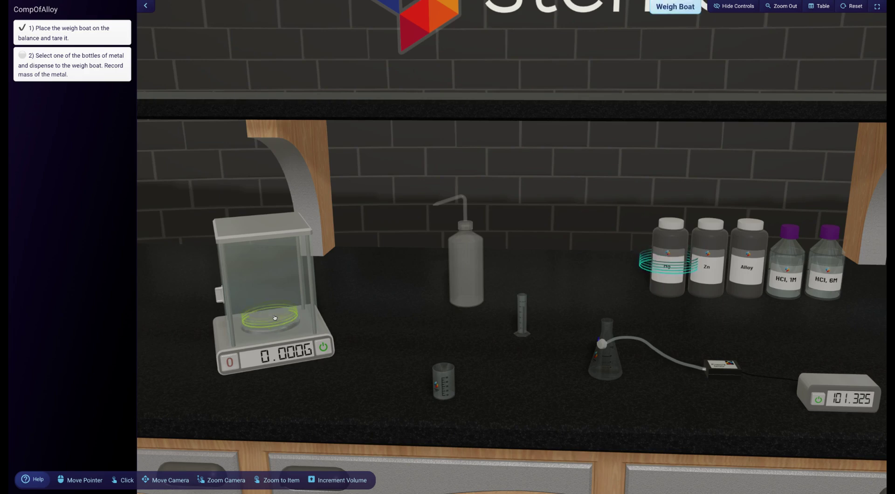
left_click(275, 318)
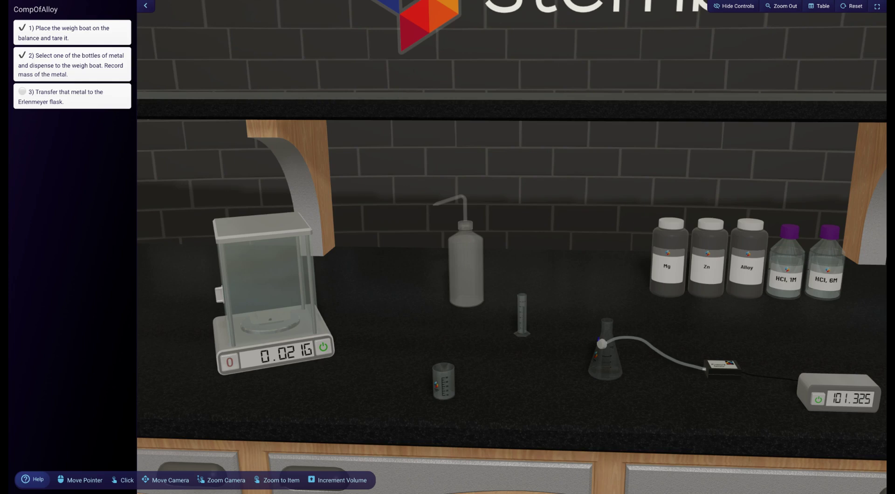
Empty the weighed Mg into the 125 mL Erlenmeyer flask and zoom in on the flask
left_click(273, 325)
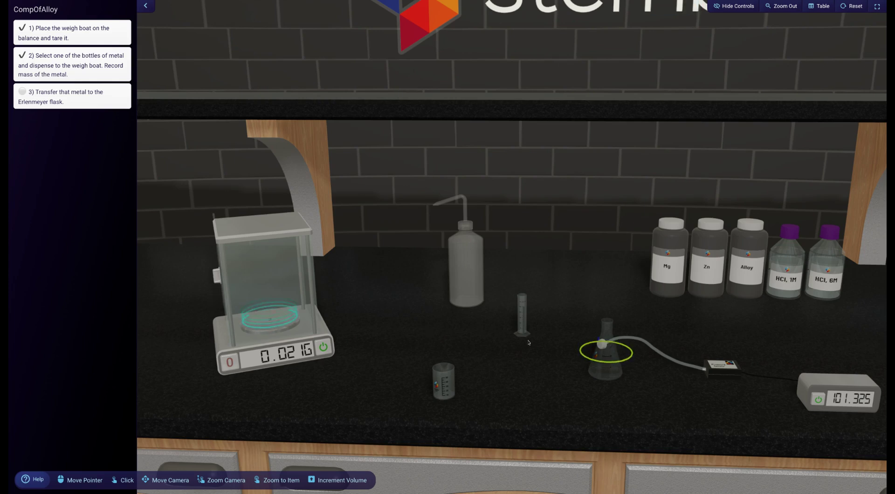
left_click(614, 359)
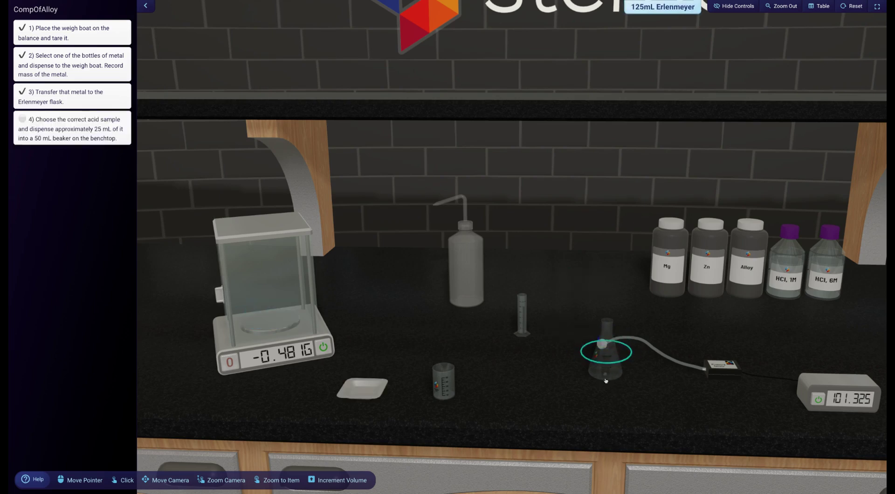
scroll(652, 410, "up", 3)
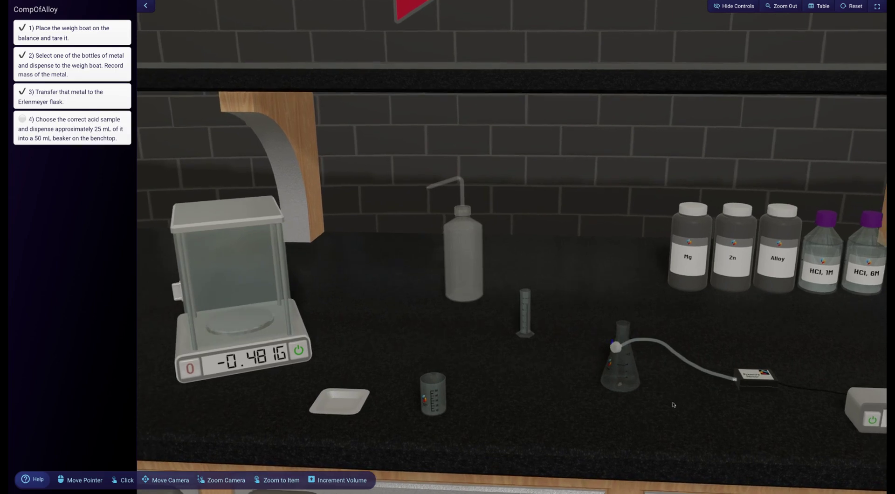
scroll(684, 431, "up", 3)
scroll(685, 432, "up", 2)
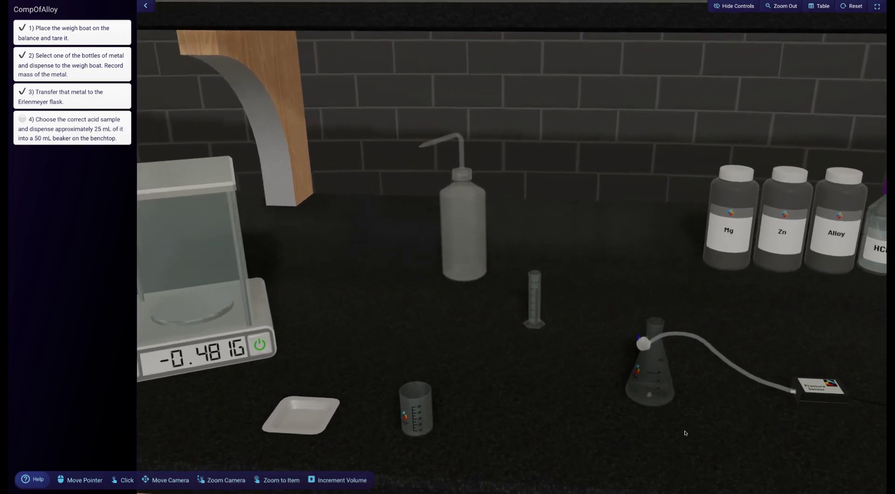
scroll(685, 432, "up", 2)
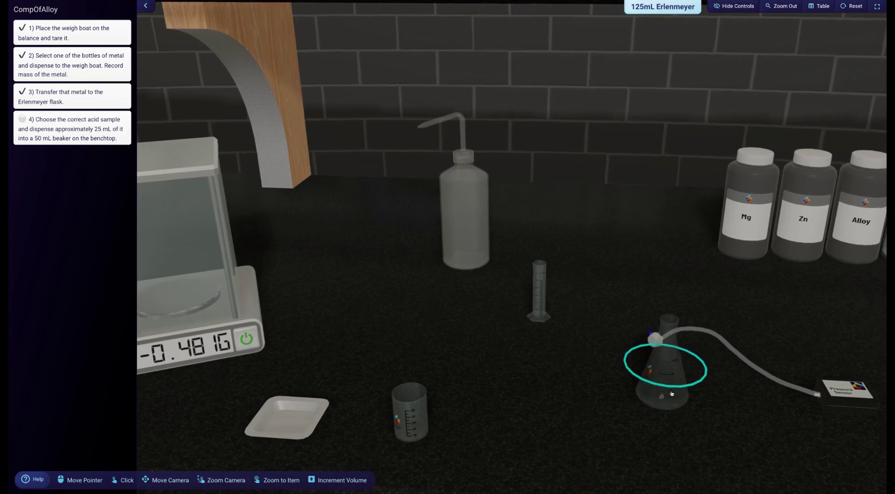
left_click(671, 394)
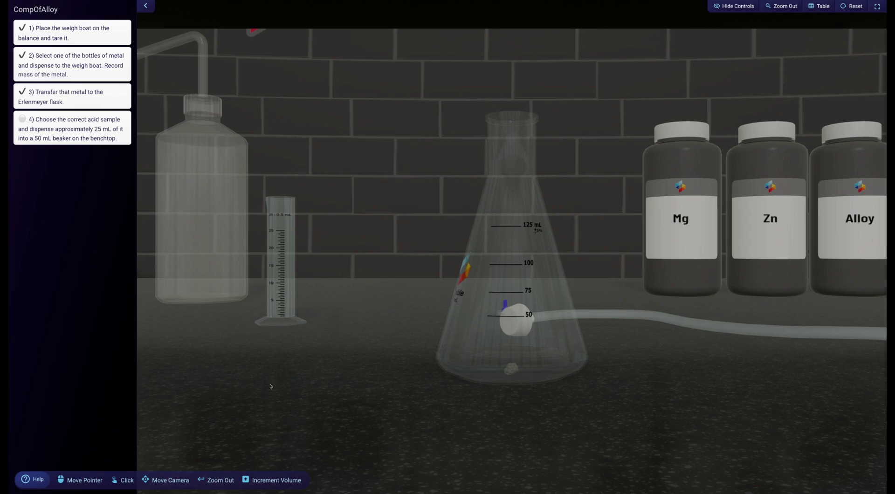
Back out of the Erlenmeyer flask close-up and zoom out to the whole benchtop
key("Escape")
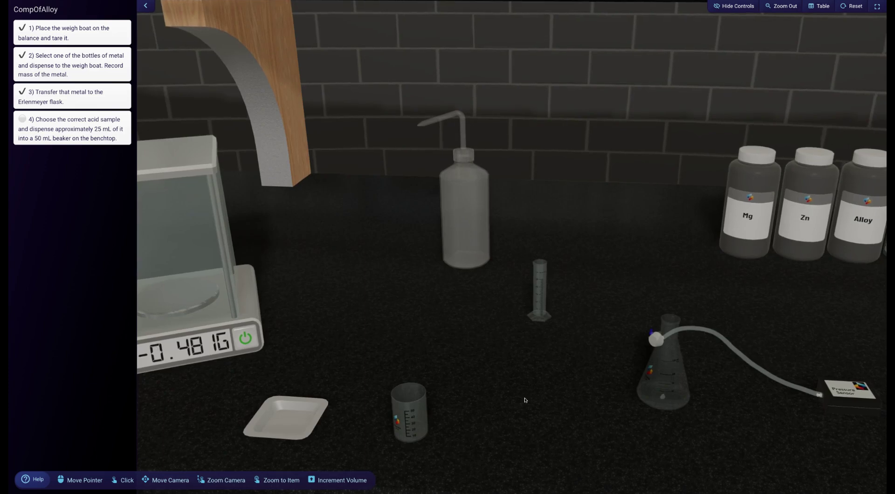
double_click(652, 396)
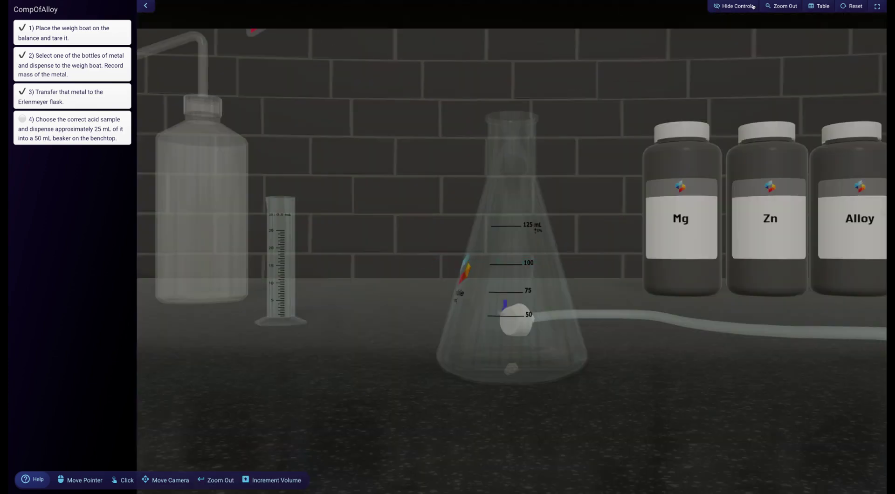
left_click(784, 6)
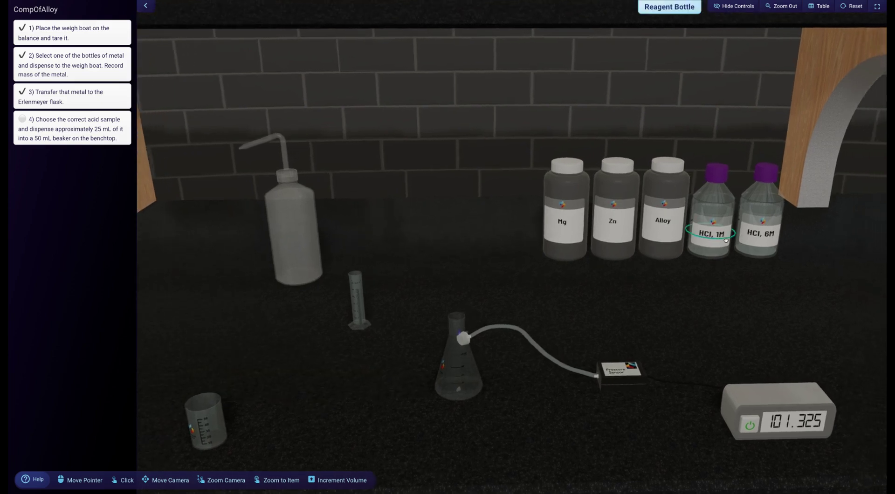
Pour 1 M HCl into the 50 mL beaker and pick the beaker up
left_click(691, 218)
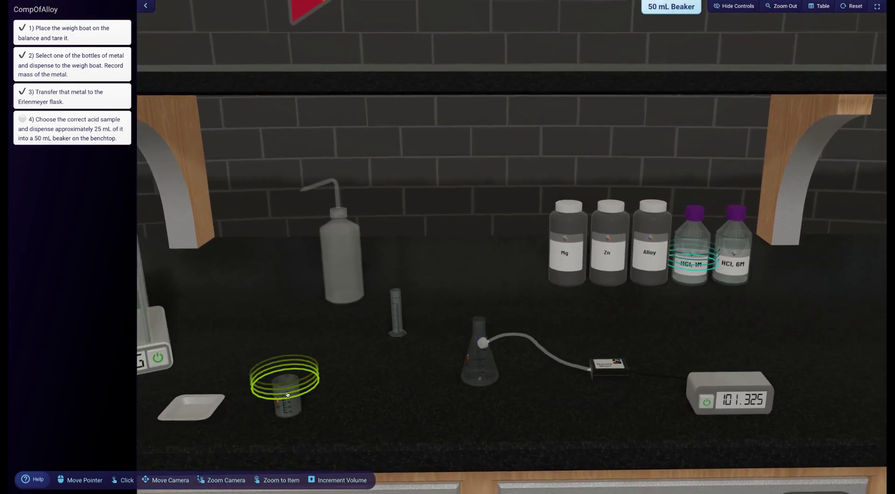
left_click(300, 395)
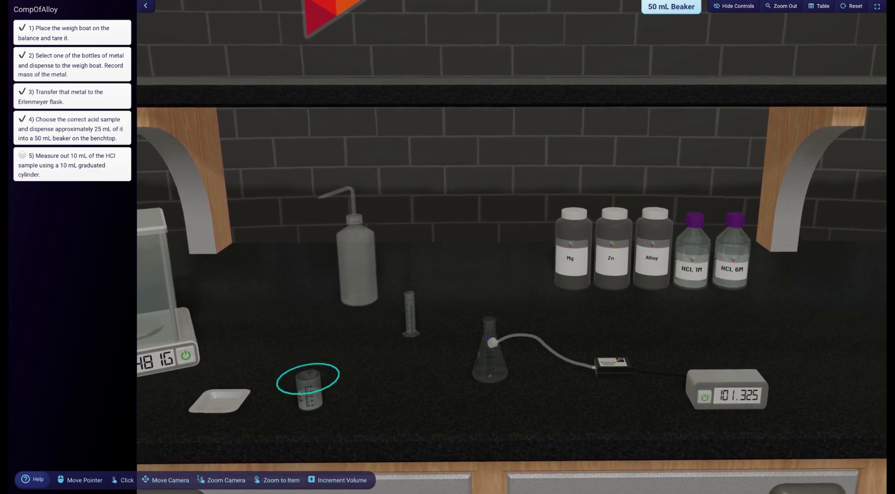
left_click(311, 394)
Pour 10 mL of HCl into the graduated cylinder and return to the bench view
left_click(413, 322)
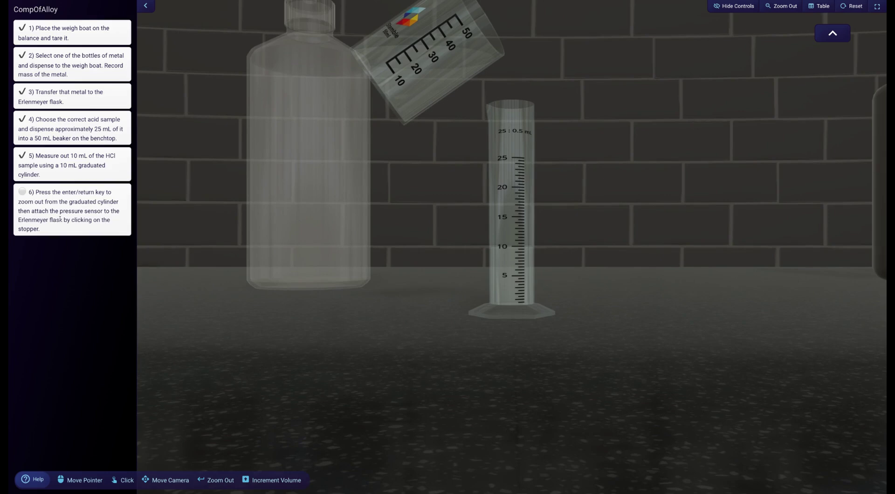
key("Return")
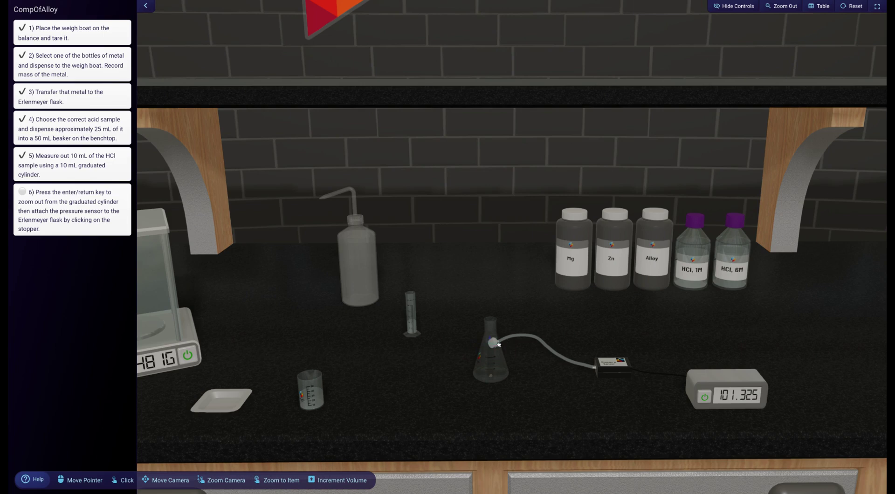
Seat the pressure-sensor stopper on the Erlenmeyer flask, reading 101.325
left_click(498, 344)
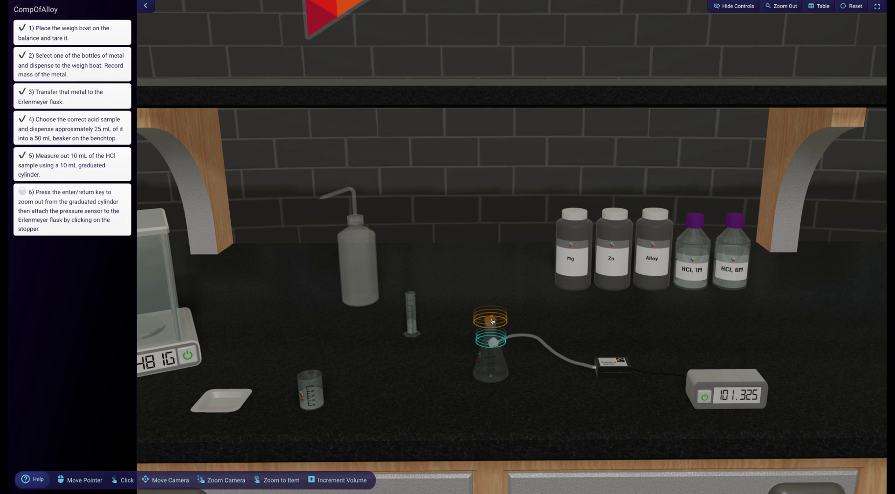
left_click(492, 321)
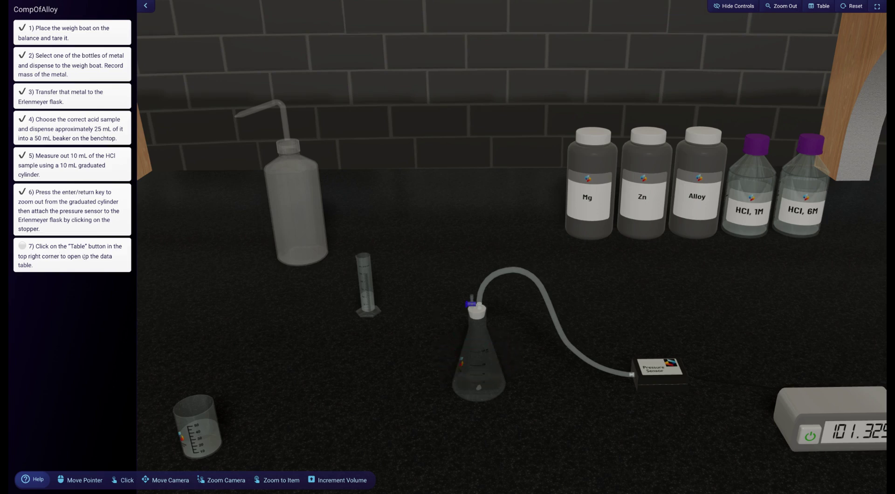
Open the pressure Table and record data, holding steady at 101.325 kPa
left_click(821, 6)
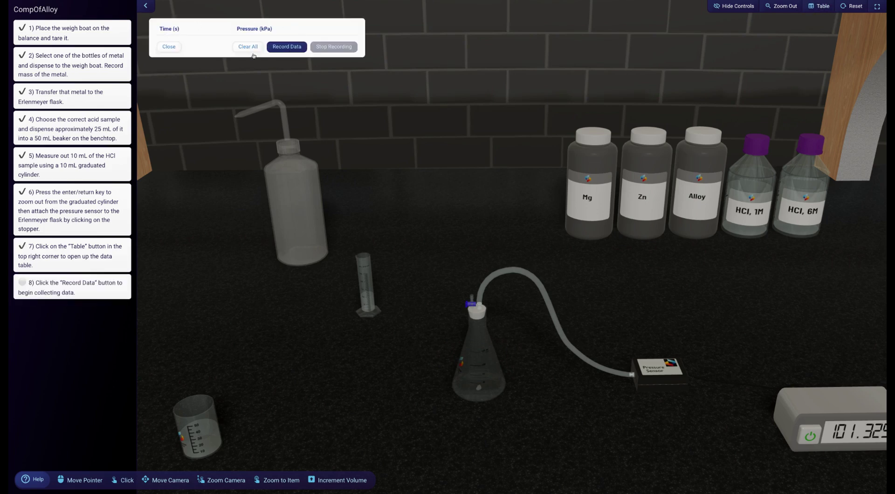
left_click(288, 47)
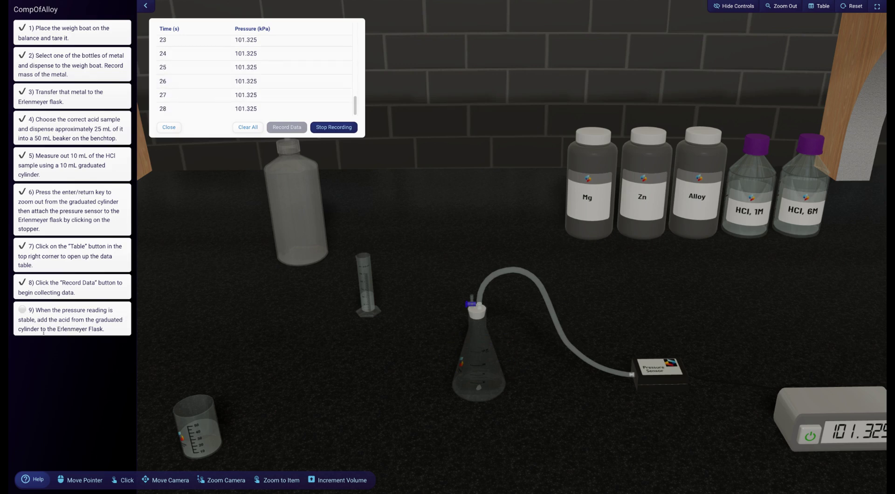
Pour the HCl from the graduated cylinder into the flask and stop logging at 114.785 kPa
left_click(365, 289)
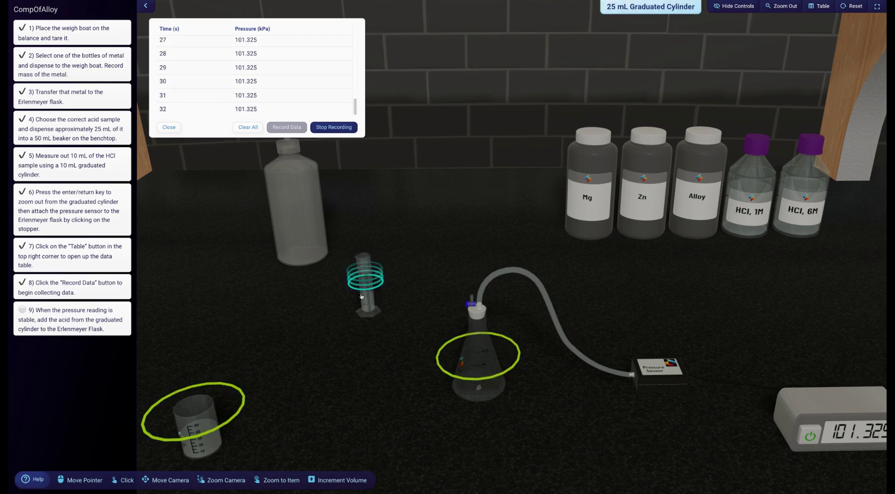
left_click(481, 368)
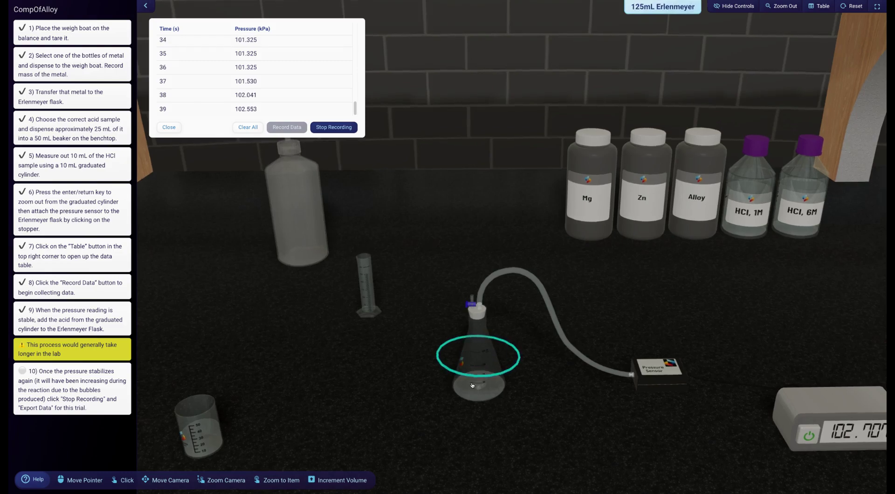
left_click(473, 383)
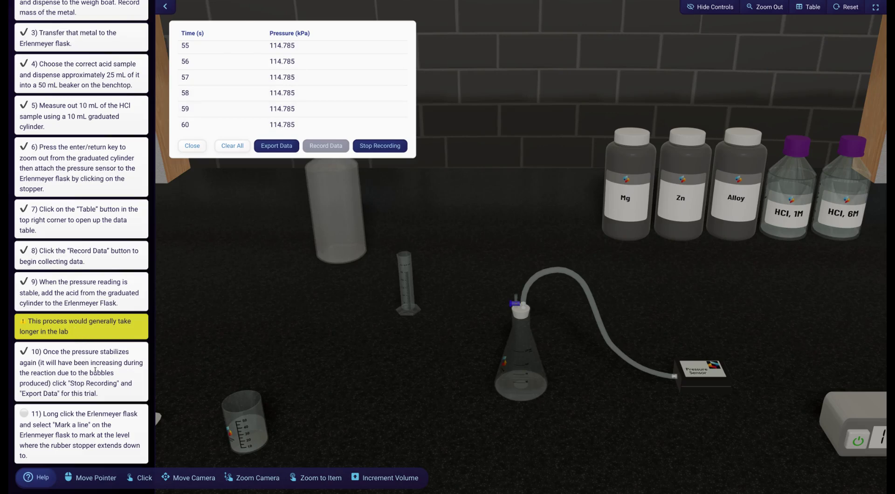
left_click(372, 148)
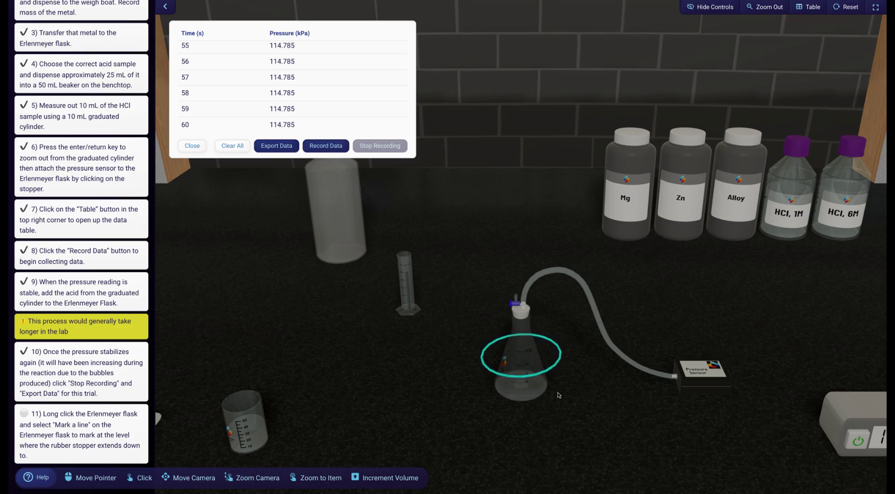
Mark a line on the Erlenmeyer flask where the rubber stopper's bottom reaches
double_click(497, 384)
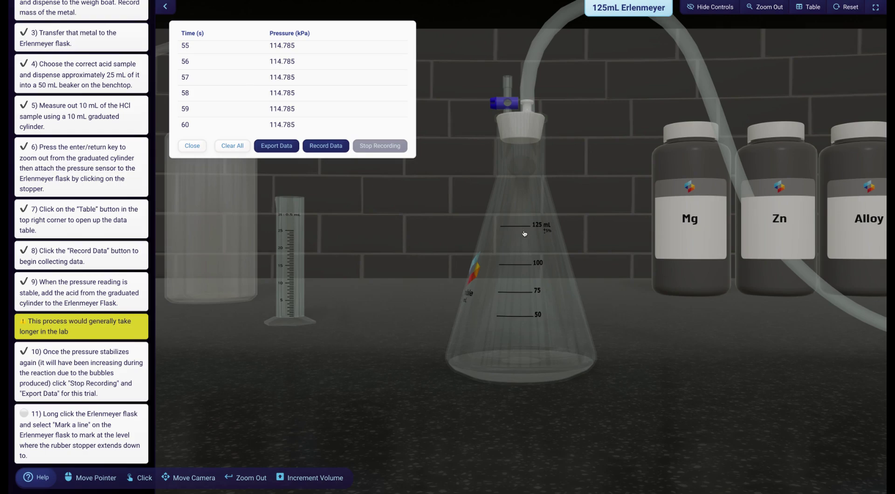
key("Return")
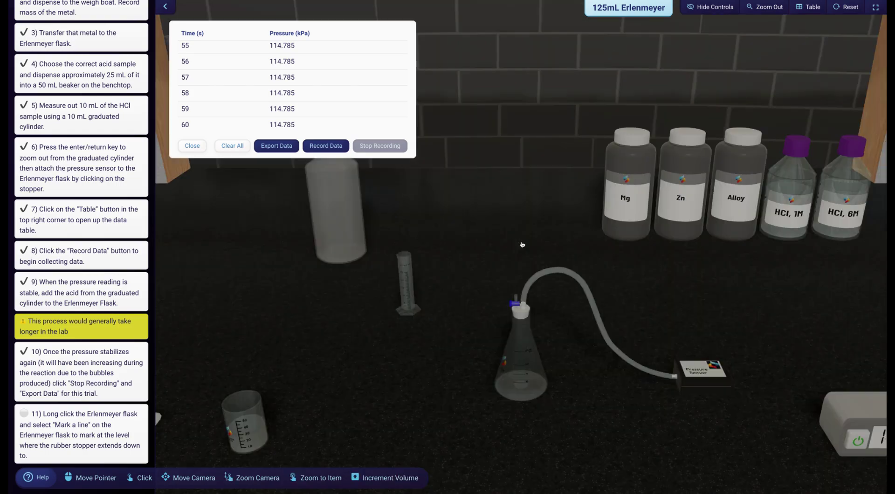
left_click(521, 337)
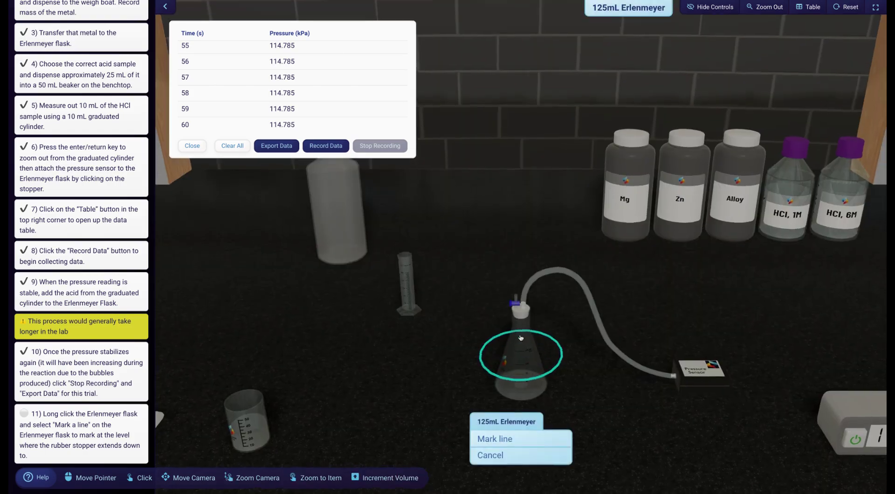
key("Return")
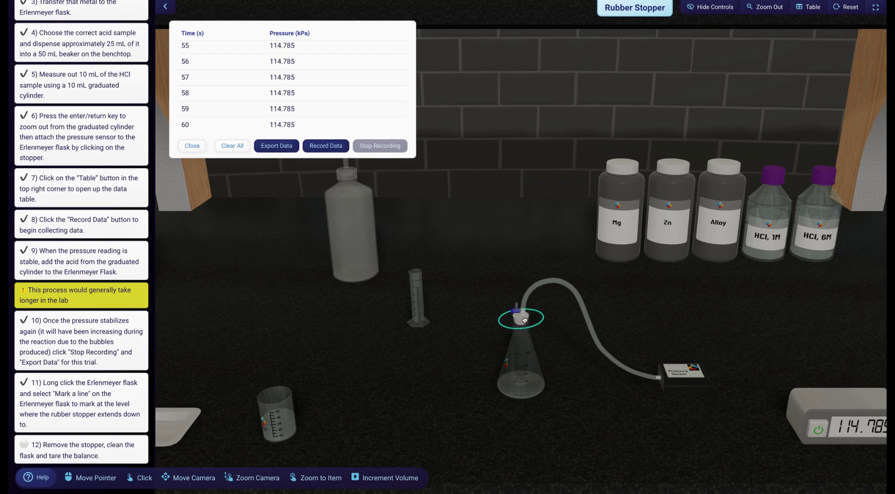
Set the rubber stopper aside on the bench and clean the Erlenmeyer flask
left_click(520, 321)
left_click(597, 308)
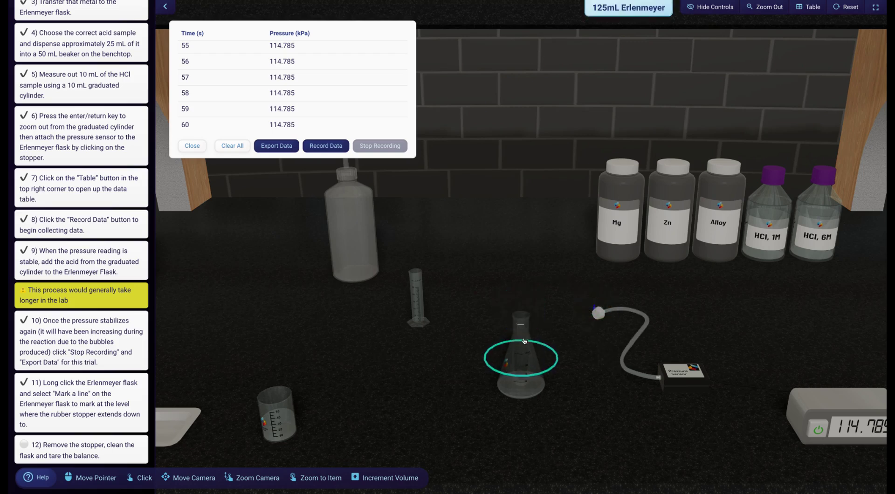
left_click(522, 356)
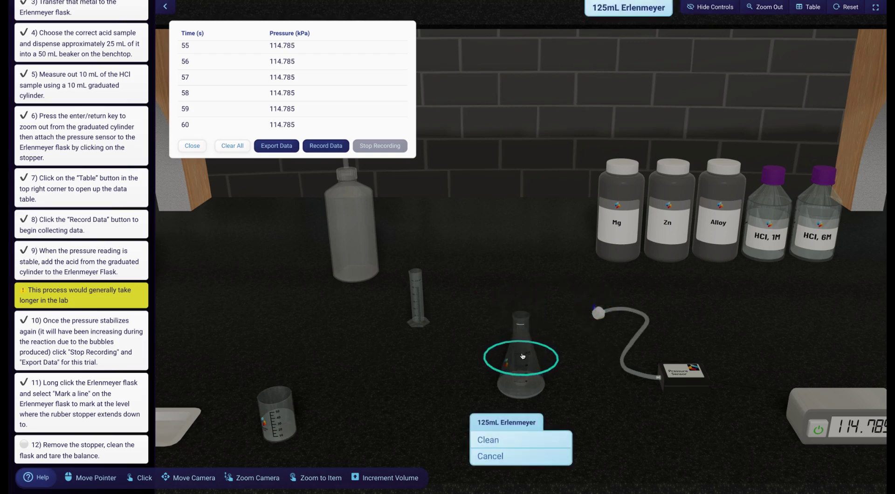
left_click(493, 439)
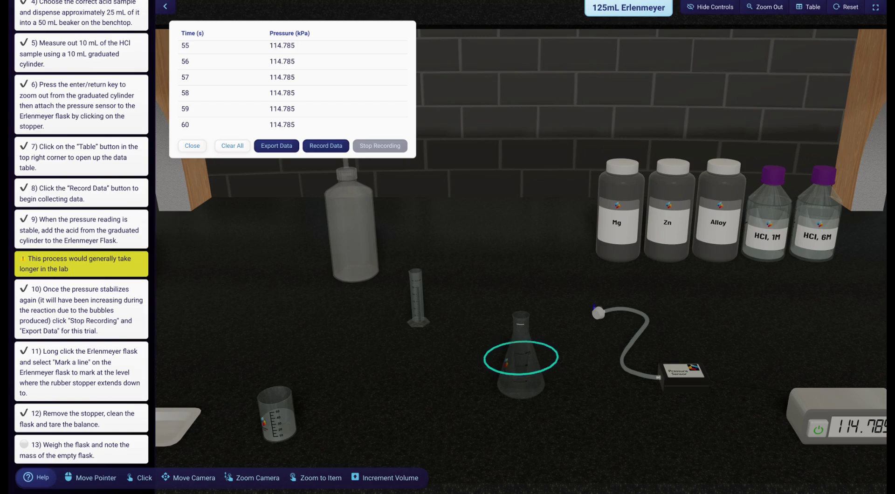
Zero the balance, weigh the empty flask at 86.561 g, then retare to 0.000 g
key("Return")
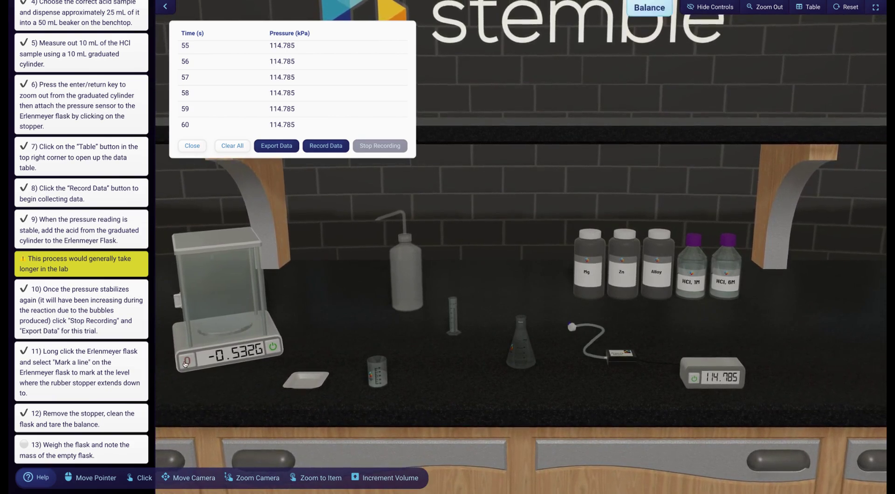
left_click(185, 363)
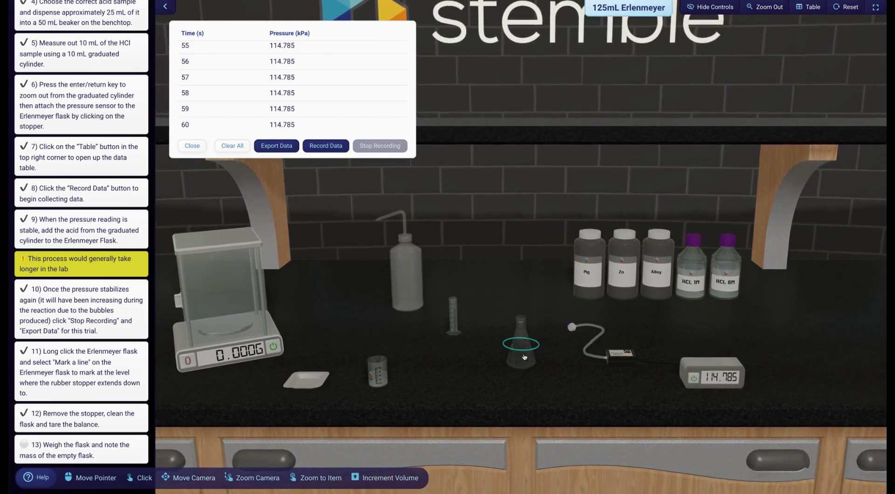
left_click_drag(524, 357, 229, 332)
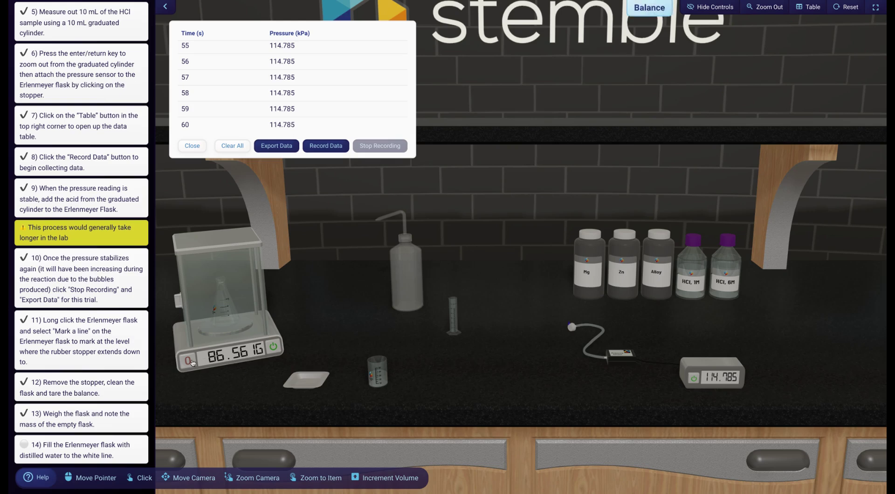
left_click(192, 363)
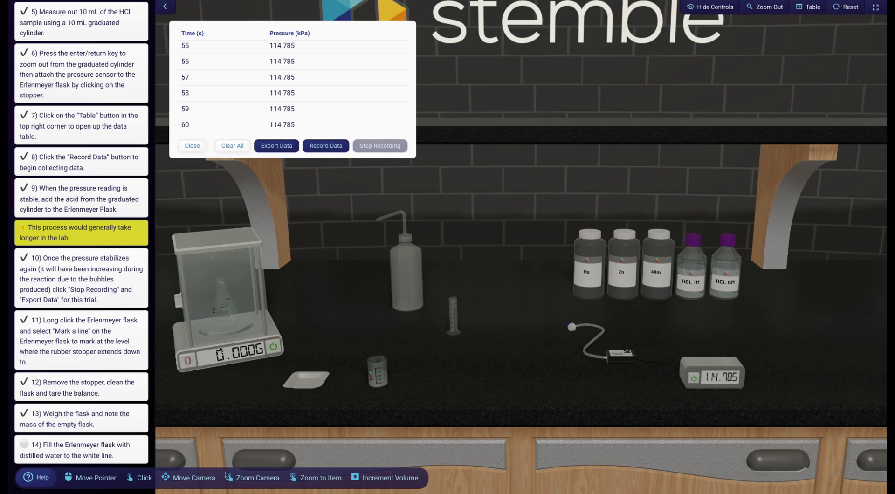
Return the flask to the bench and add distilled water up to the marked line
left_click(224, 305)
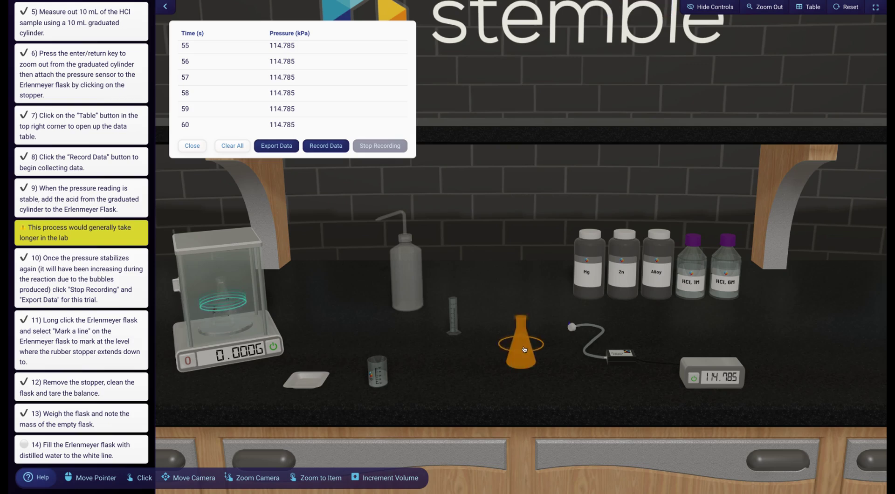
left_click(524, 350)
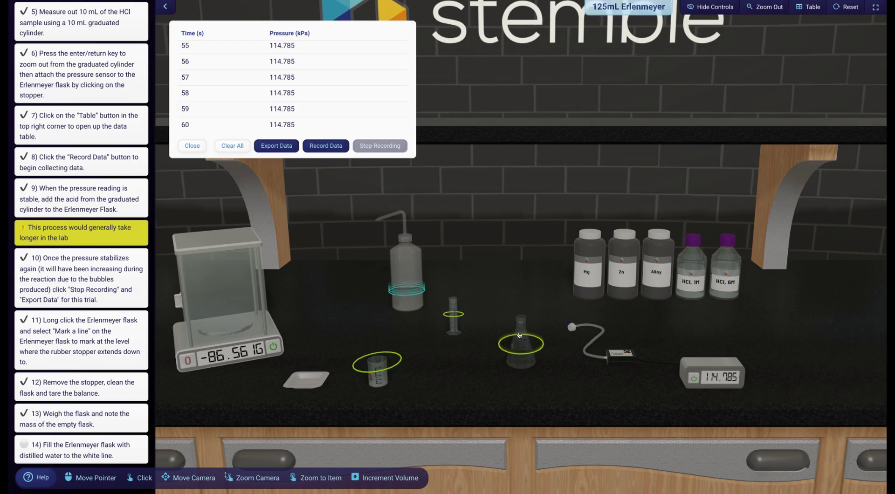
left_click(518, 345)
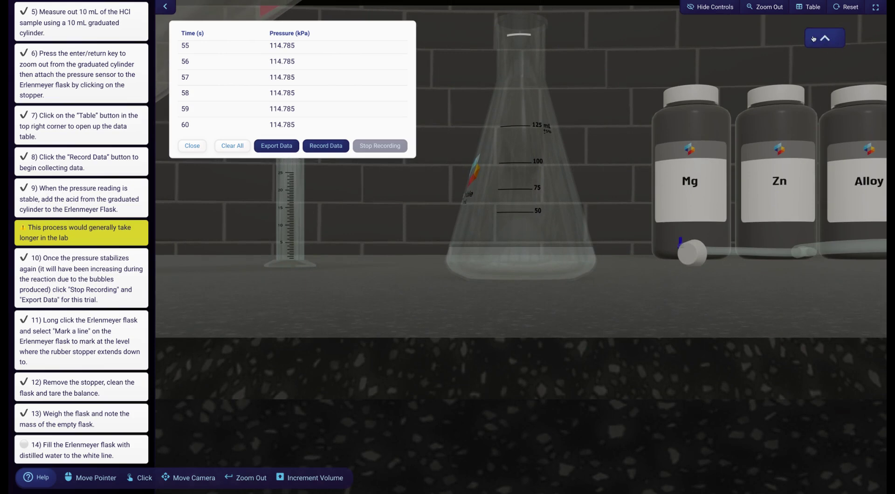
key("Up")
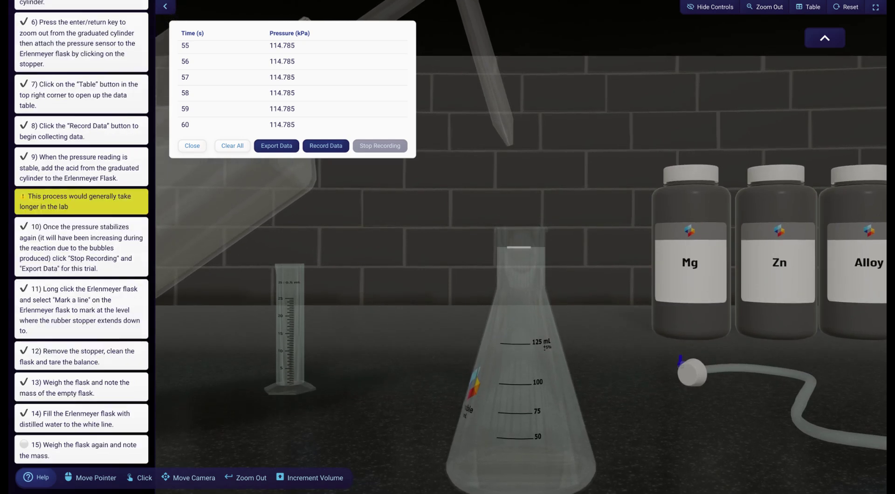
key("Return")
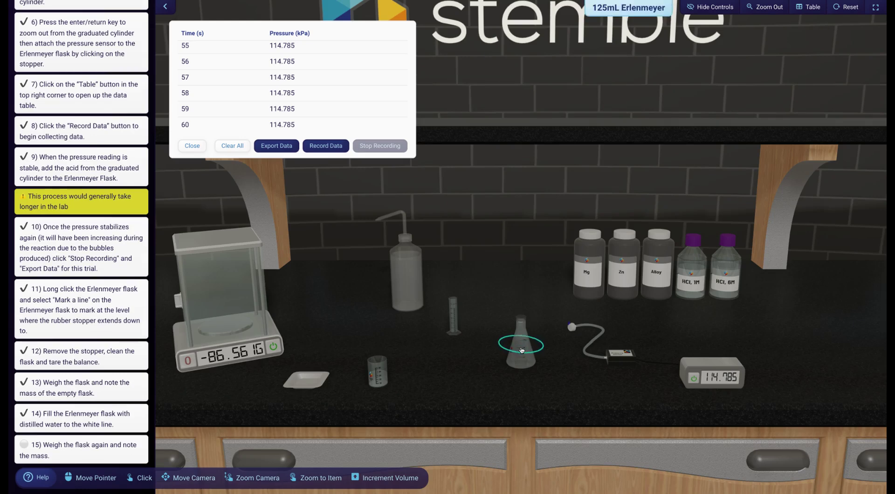
Place the water-filled flask on the balance, which reads 143.500 g
left_click_drag(530, 356, 422, 338)
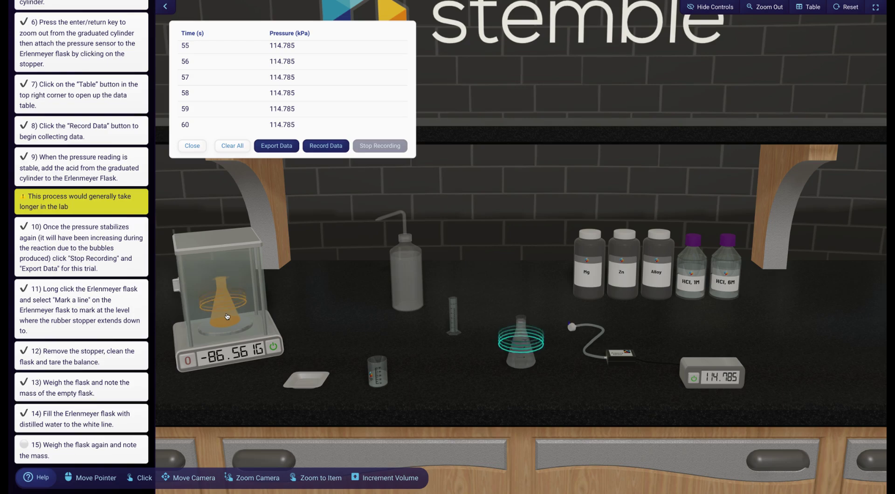
left_click(227, 316)
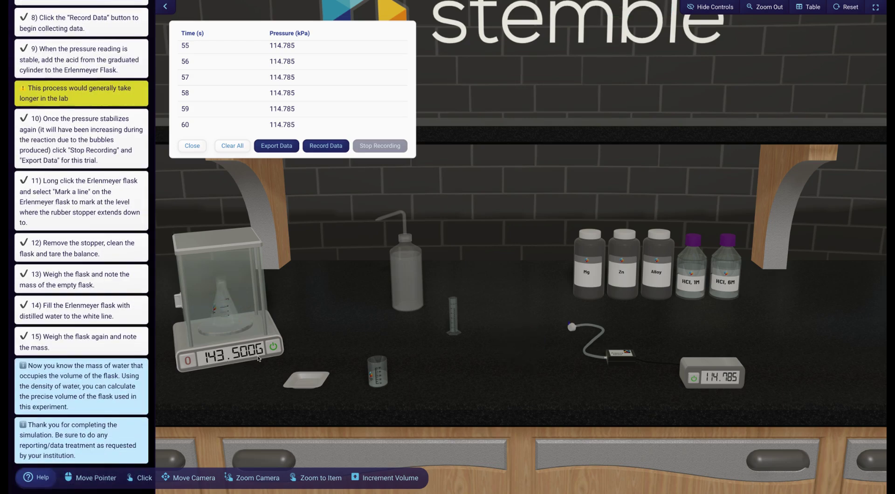